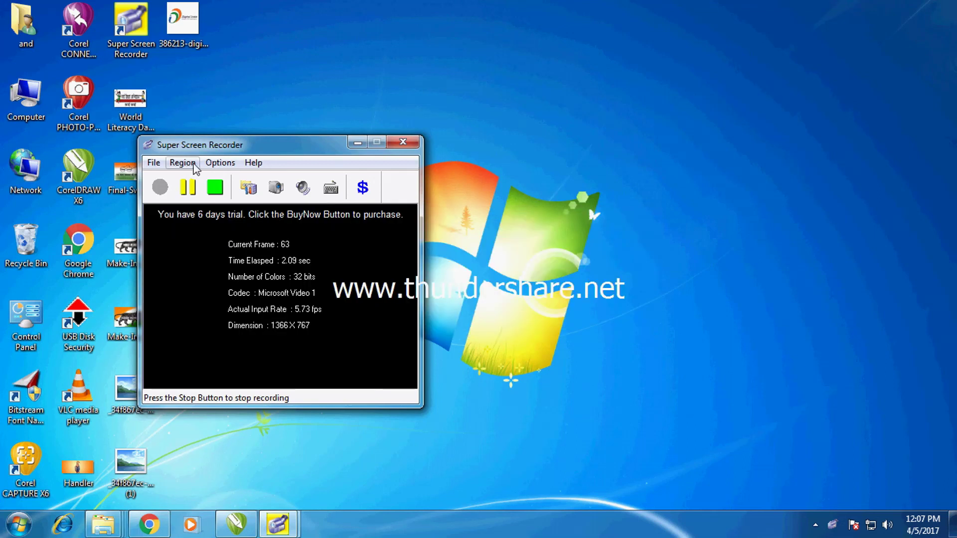
# Open the Softwares folder on the Data File (D:) drive.
pyautogui.doubleClick(15, 89)
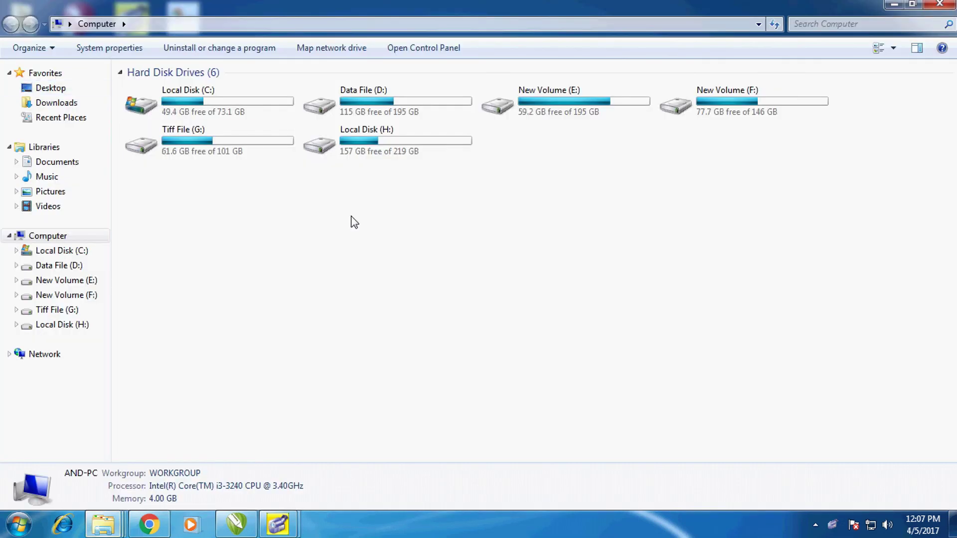
pyautogui.doubleClick(383, 123)
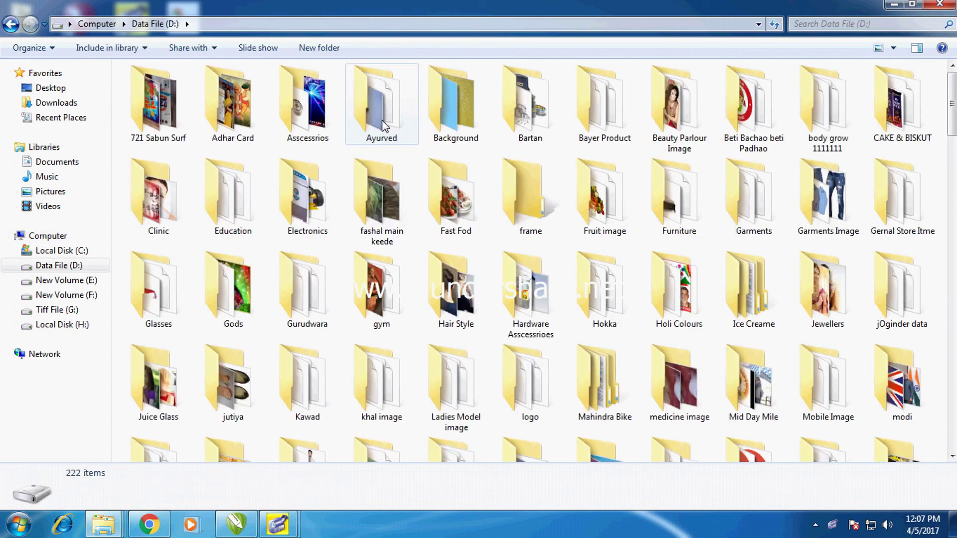
pyautogui.scroll(-3, 433, 225)
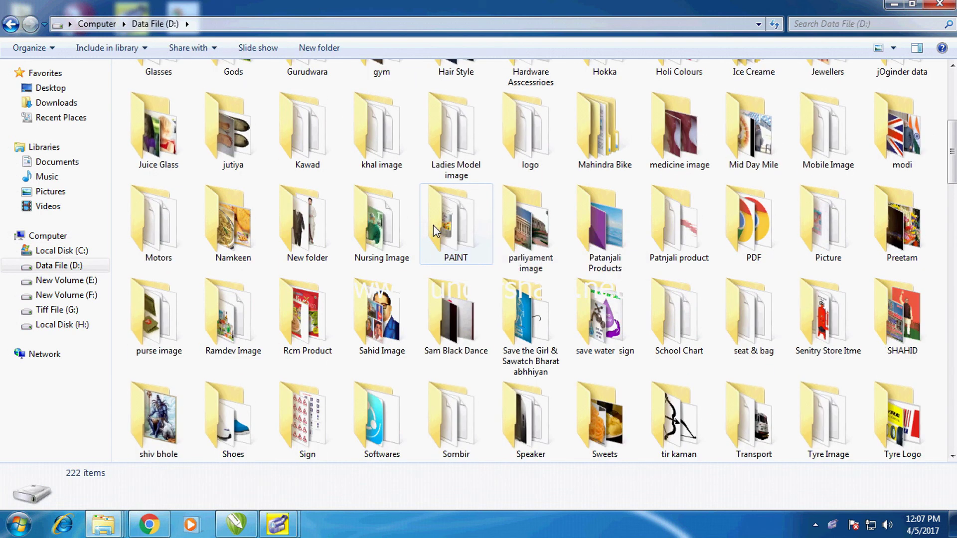
pyautogui.scroll(-2, 433, 225)
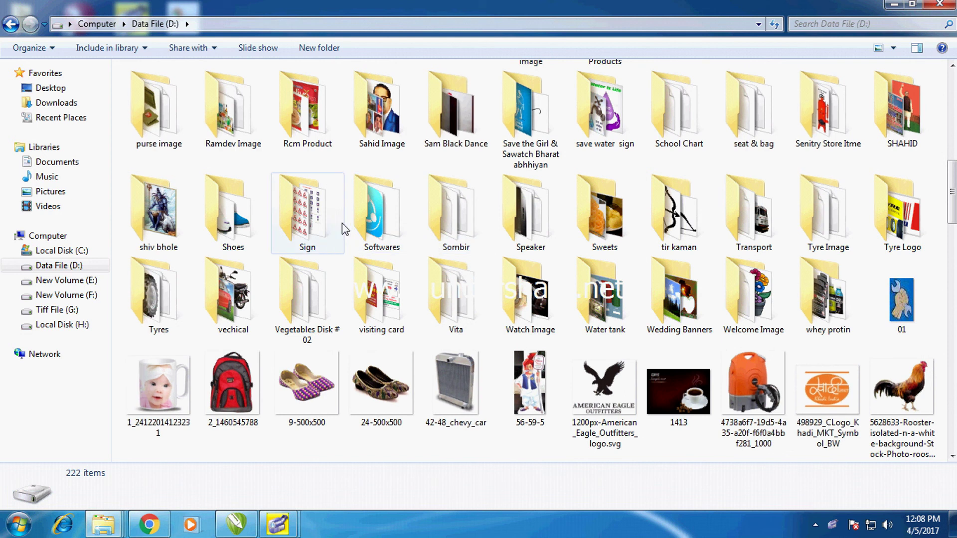
pyautogui.doubleClick(354, 215)
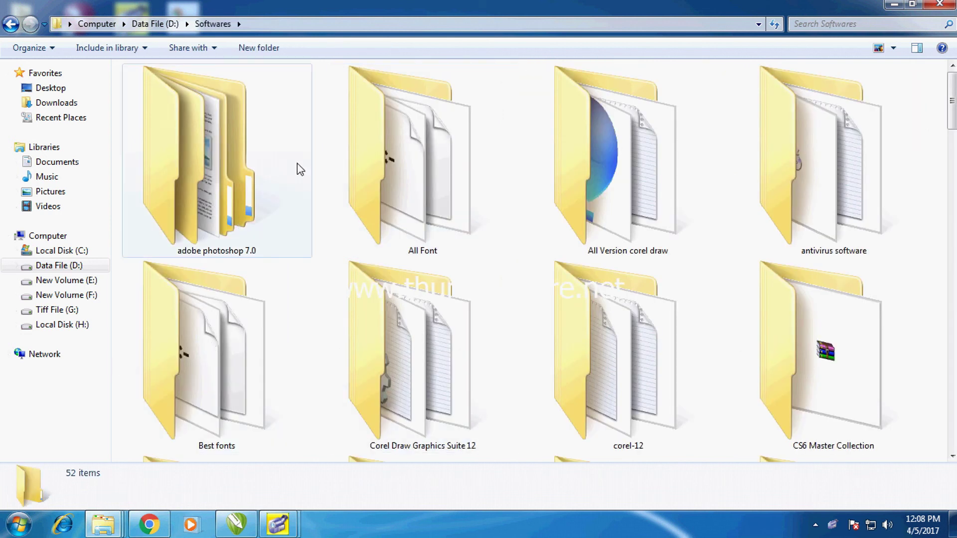
# Go into adobe photoshop 7.0 > Photoshop and select the Setup application.
pyautogui.scroll(-1, 139, 267)
pyautogui.scroll(1, 474, 261)
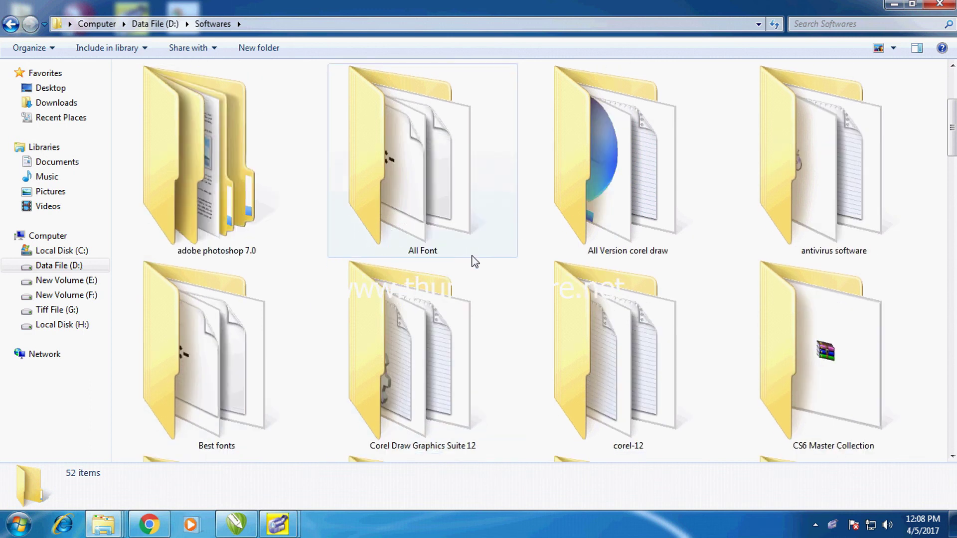
pyautogui.doubleClick(209, 160)
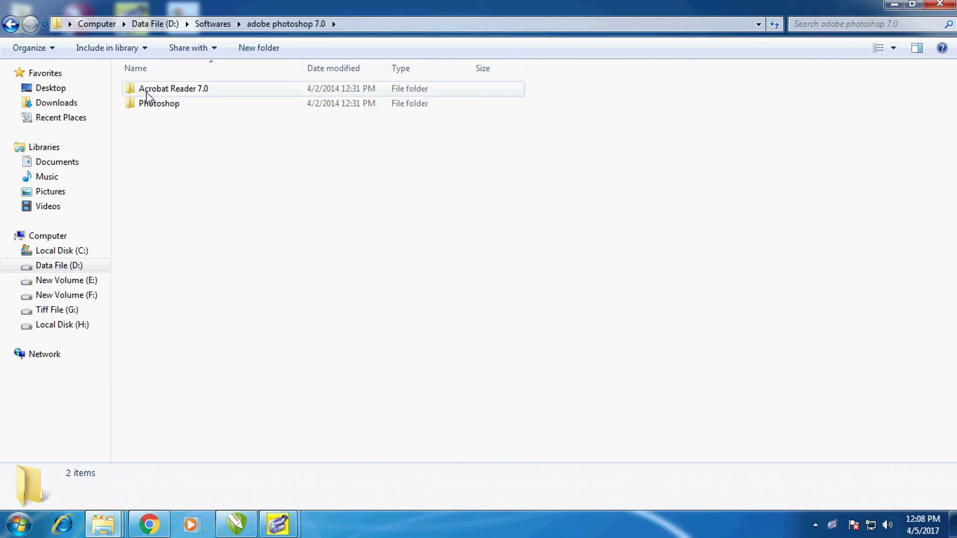
pyautogui.doubleClick(150, 107)
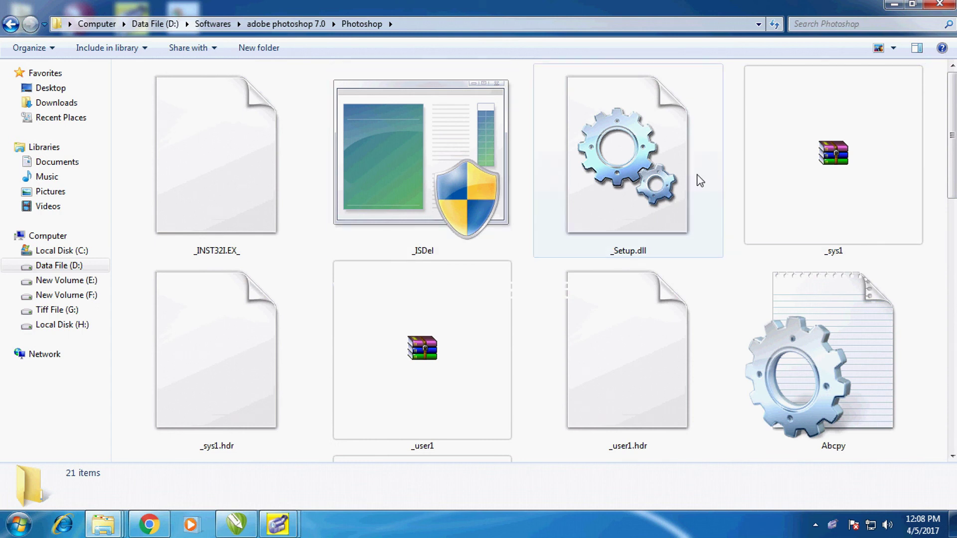
pyautogui.scroll(-1, 698, 265)
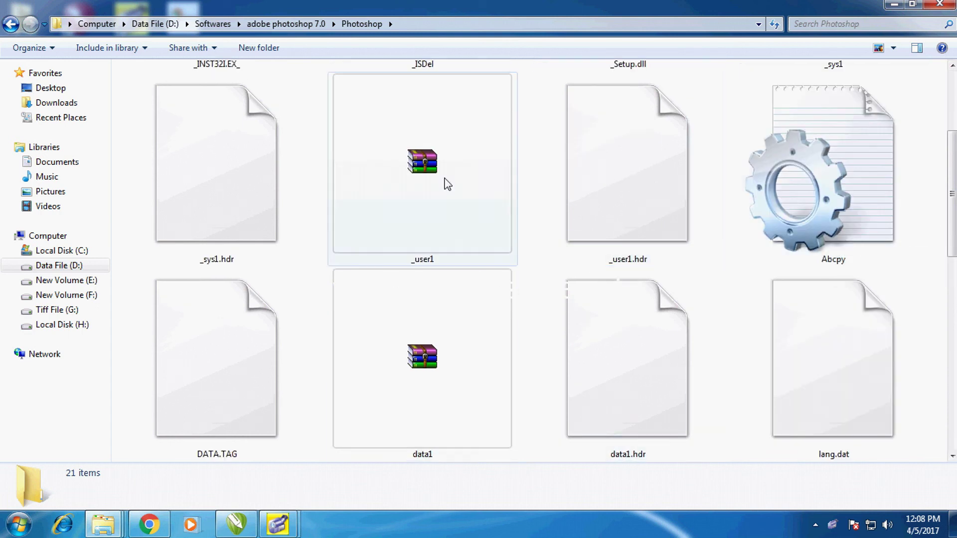
pyautogui.scroll(-1, 413, 229)
pyautogui.scroll(-2, 469, 279)
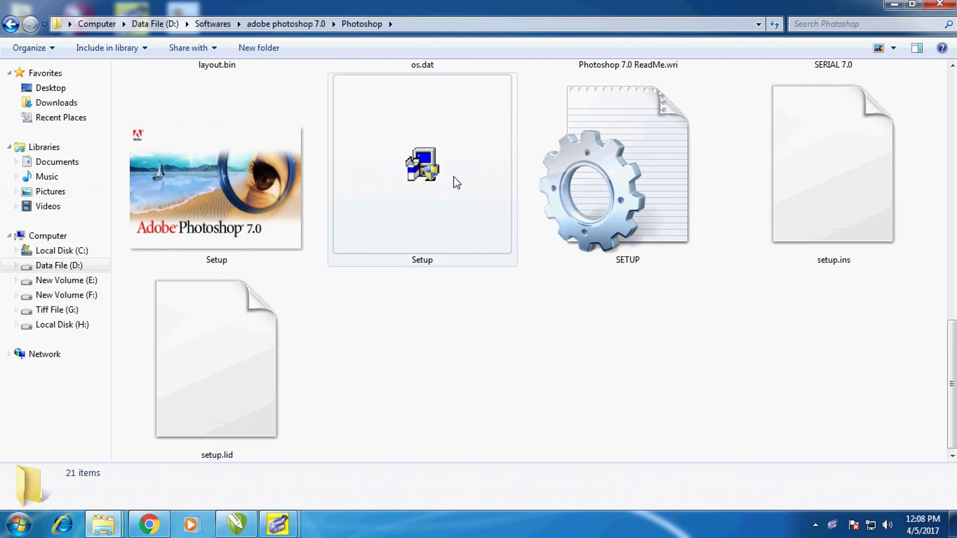
pyautogui.click(412, 160)
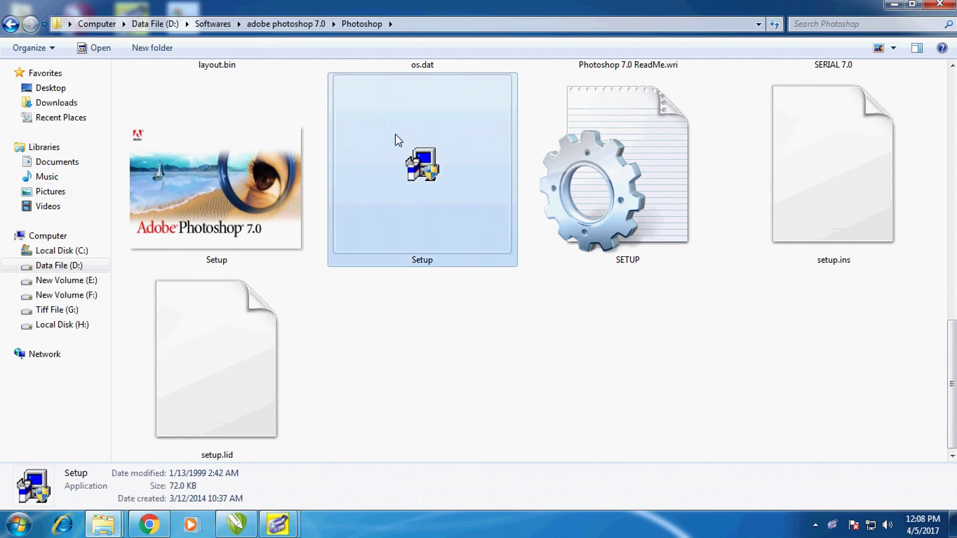
# Launch Photoshop Setup, keep US English, and accept the licence agreement.
pyautogui.moveTo(423, 166)
pyautogui.doubleClick(424, 180)
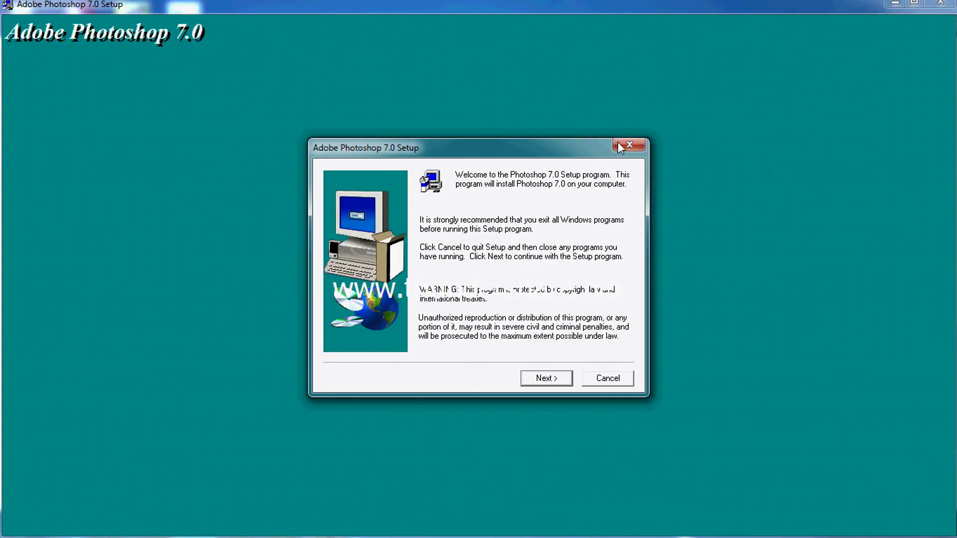
pyautogui.click(532, 380)
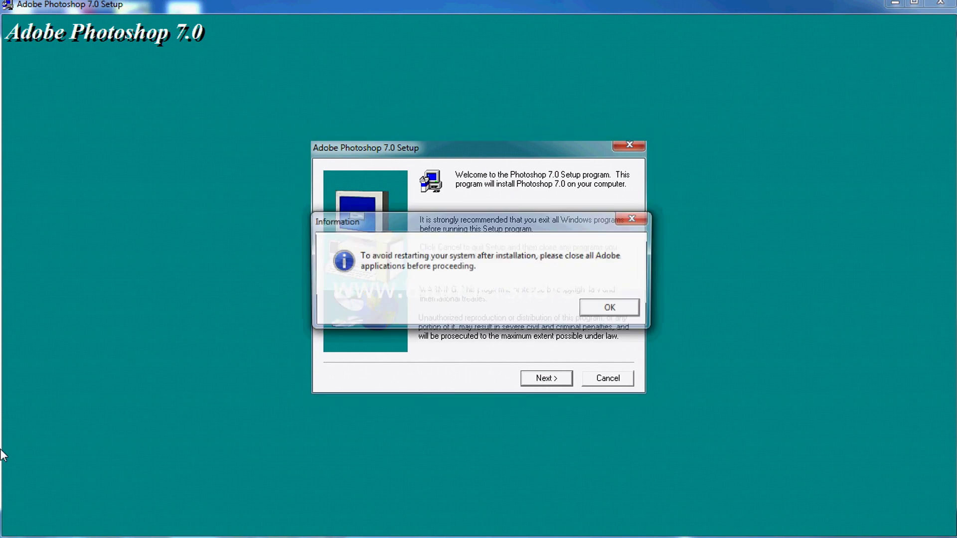
pyautogui.click(610, 310)
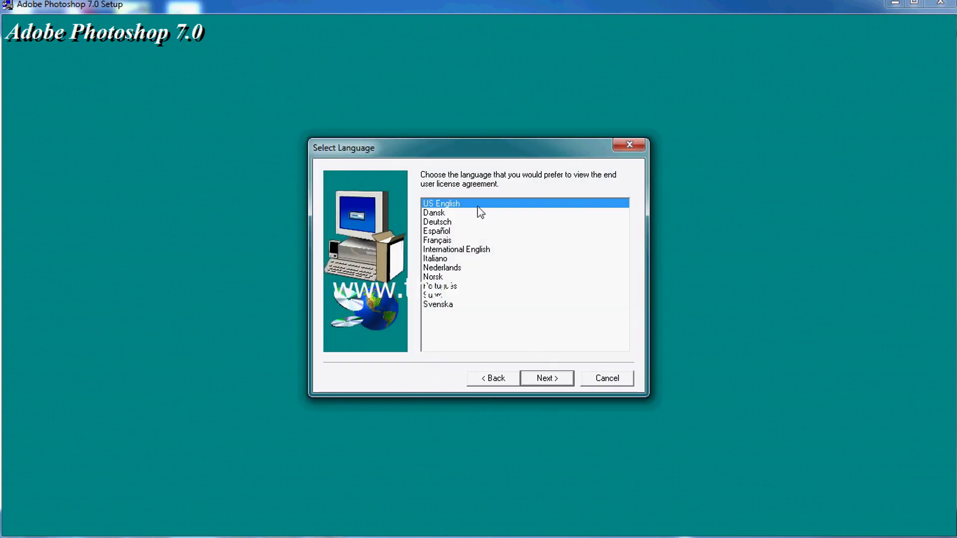
pyautogui.click(542, 383)
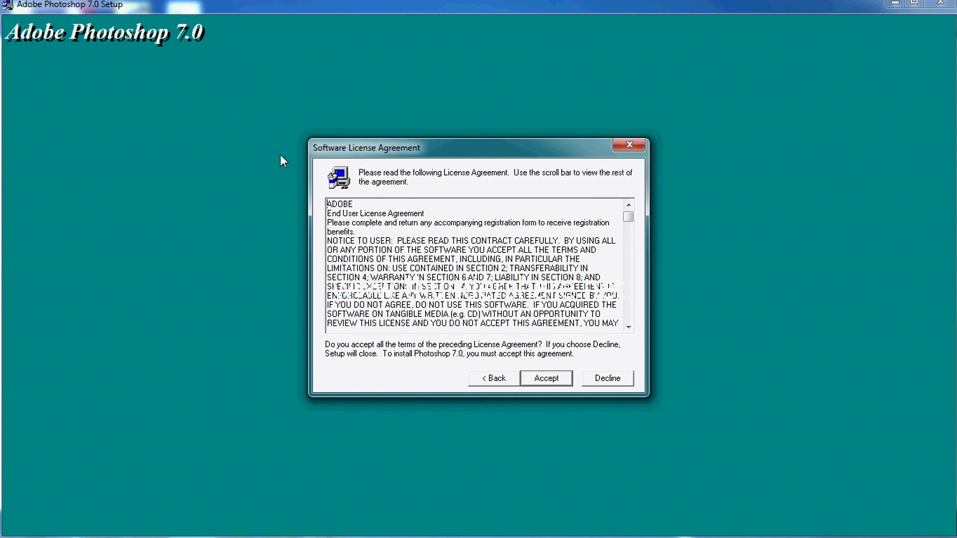
pyautogui.click(544, 380)
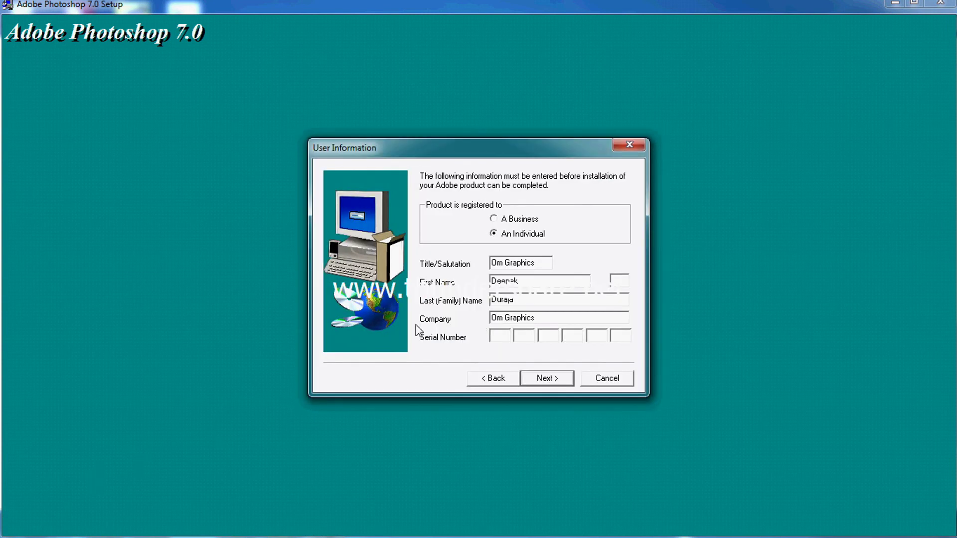
# Register to A Business and replace the Title field's text.
pyautogui.click(513, 221)
pyautogui.doubleClick(501, 262)
pyautogui.click(501, 263)
pyautogui.moveTo(542, 267); pyautogui.dragTo(447, 292)
pyautogui.write('Om')
pyautogui.write('s')
pyautogui.press('Tab')
# Enter the user's first and last names, then go to the first Serial Number box.
pyautogui.write('Dee')
pyautogui.press('Tab')
pyautogui.write('D')
pyautogui.press('Tab')
pyautogui.write('Om')
pyautogui.click(498, 336)
pyautogui.click(875, 69)
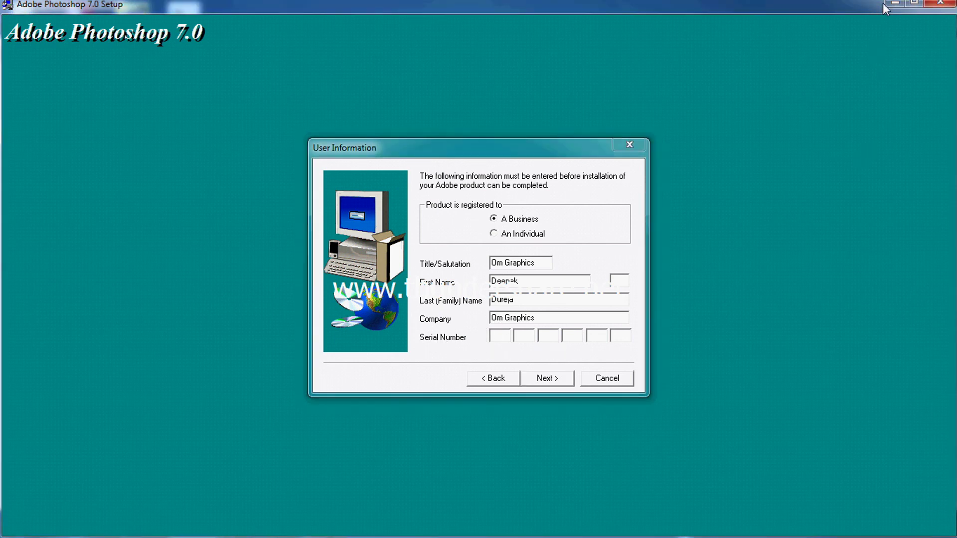
# Open the installer folder's SERIAL 7.0 text file in a maximized Notepad window.
pyautogui.click(893, 4)
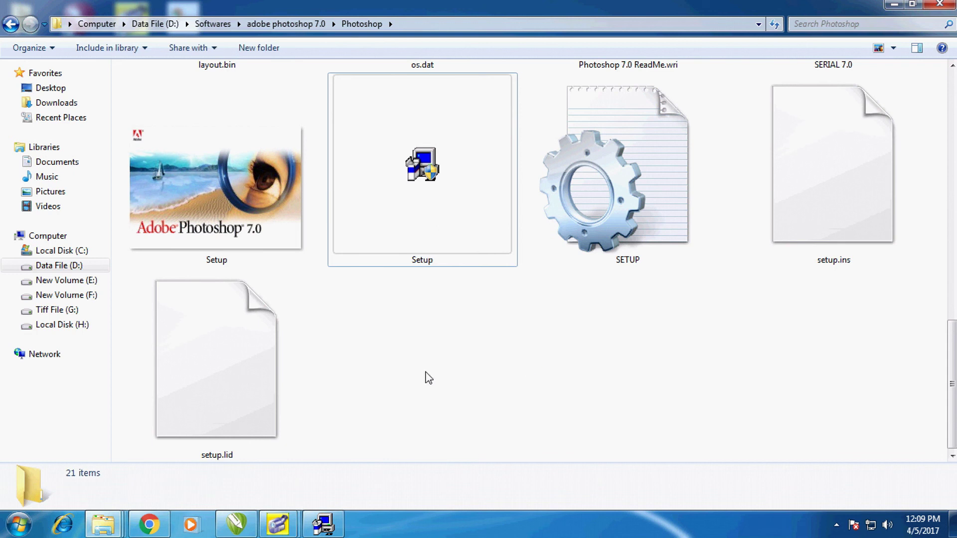
pyautogui.scroll(3, 429, 378)
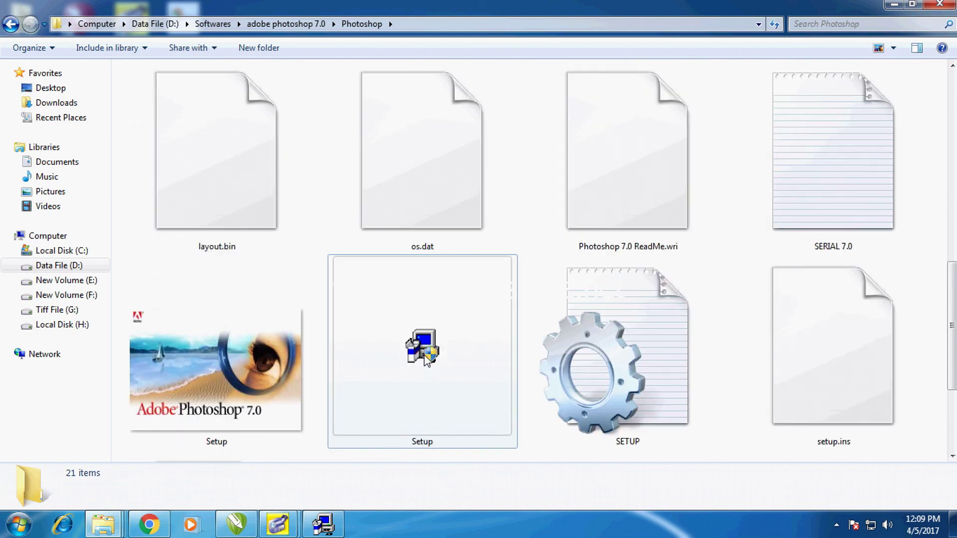
pyautogui.click(808, 188)
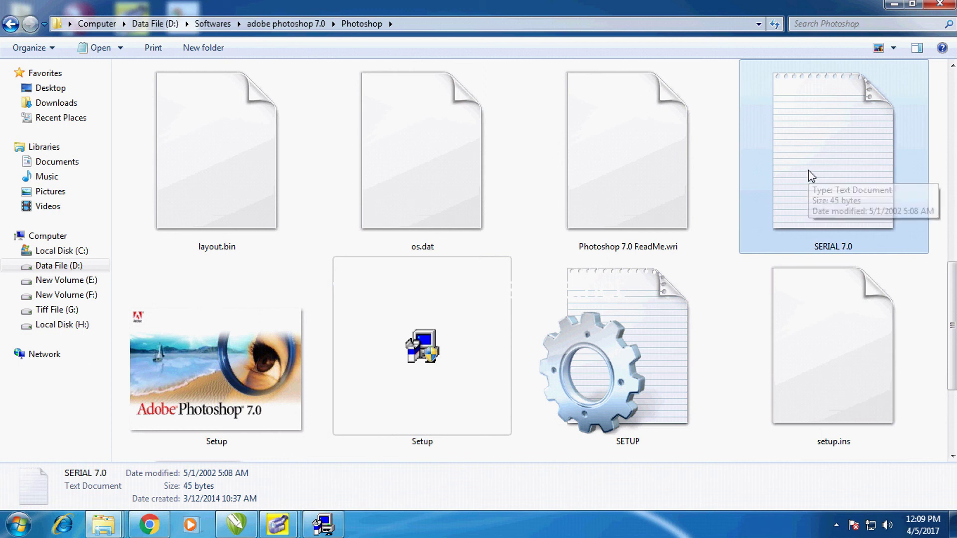
pyautogui.doubleClick(809, 172)
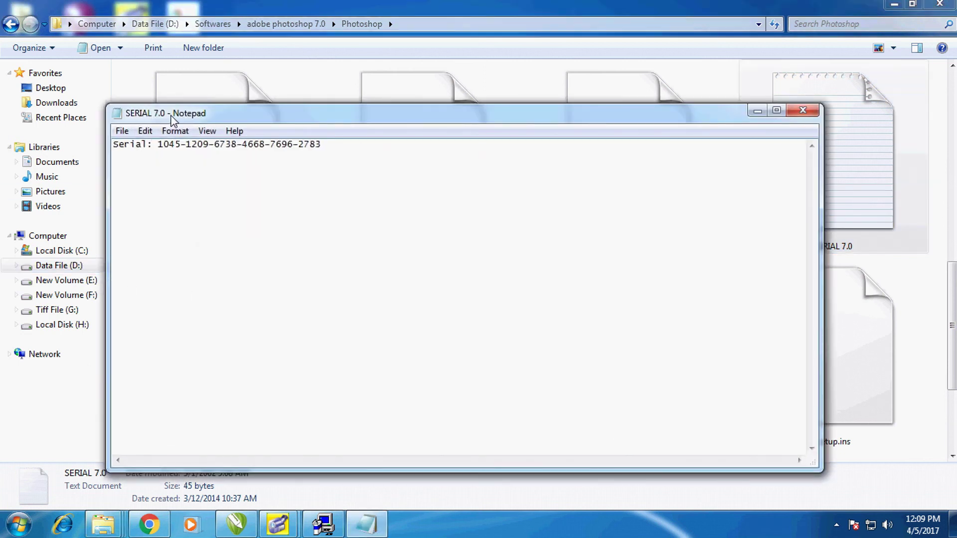
pyautogui.doubleClick(171, 114)
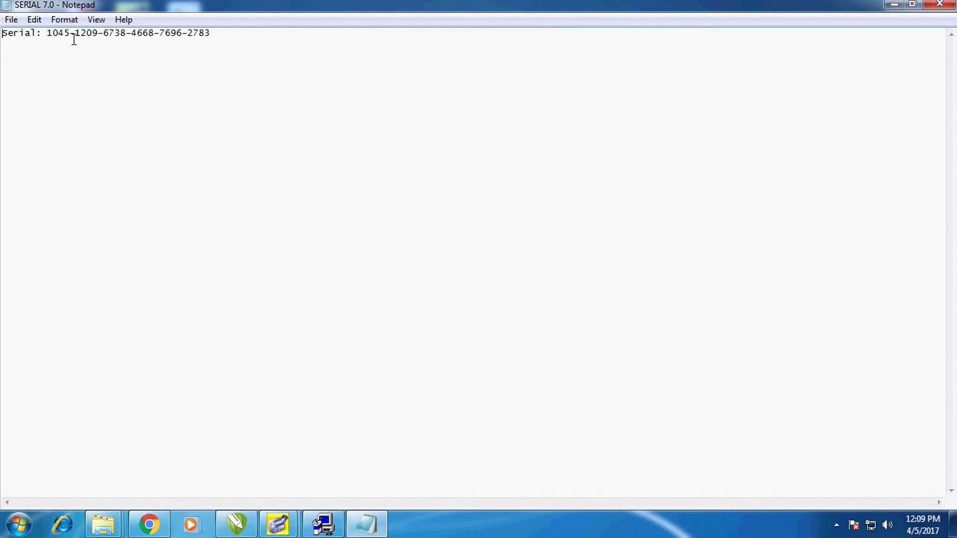
# Copy the serial number from Notepad and minimize Notepad.
pyautogui.moveTo(49, 36); pyautogui.dragTo(99, 42)
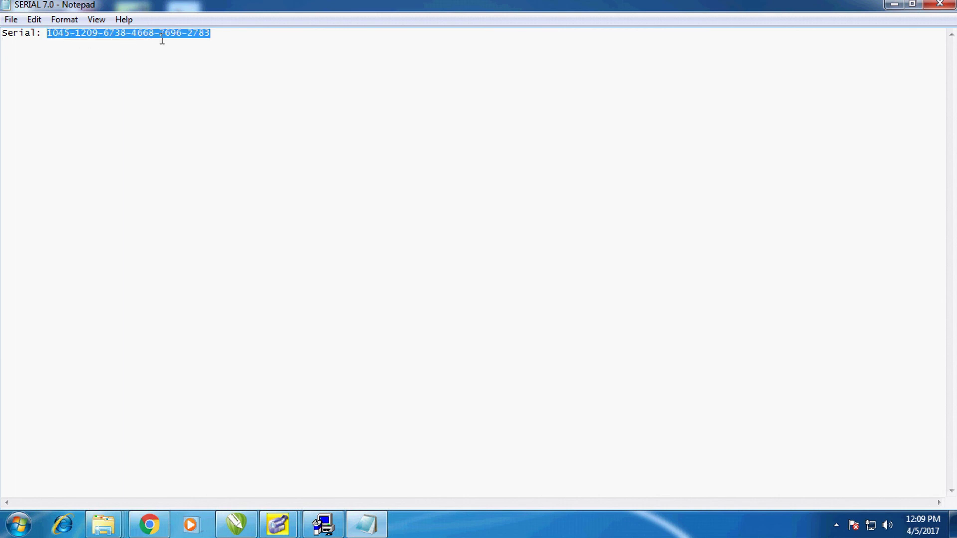
pyautogui.click(91, 67)
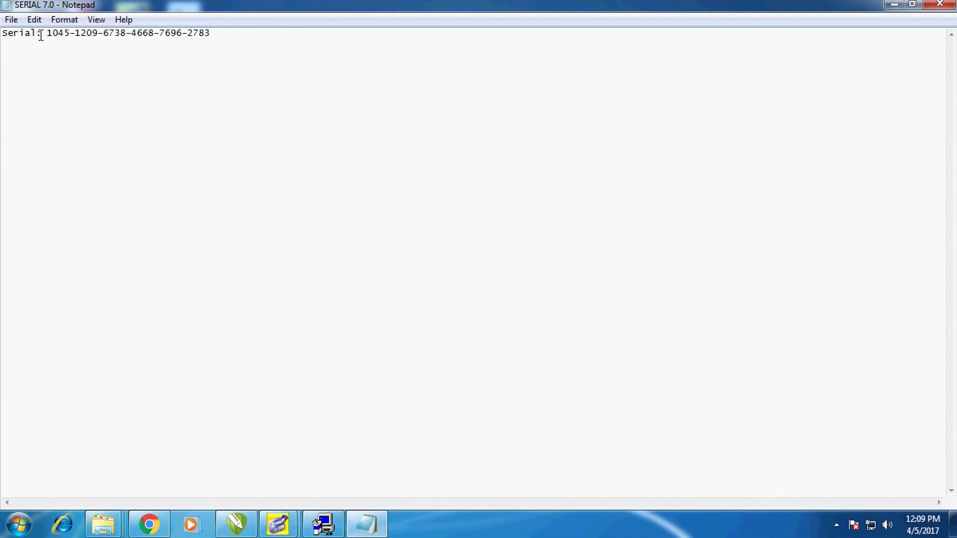
pyautogui.moveTo(48, 36); pyautogui.dragTo(123, 44)
pyautogui.rightClick(151, 39)
pyautogui.click(182, 83)
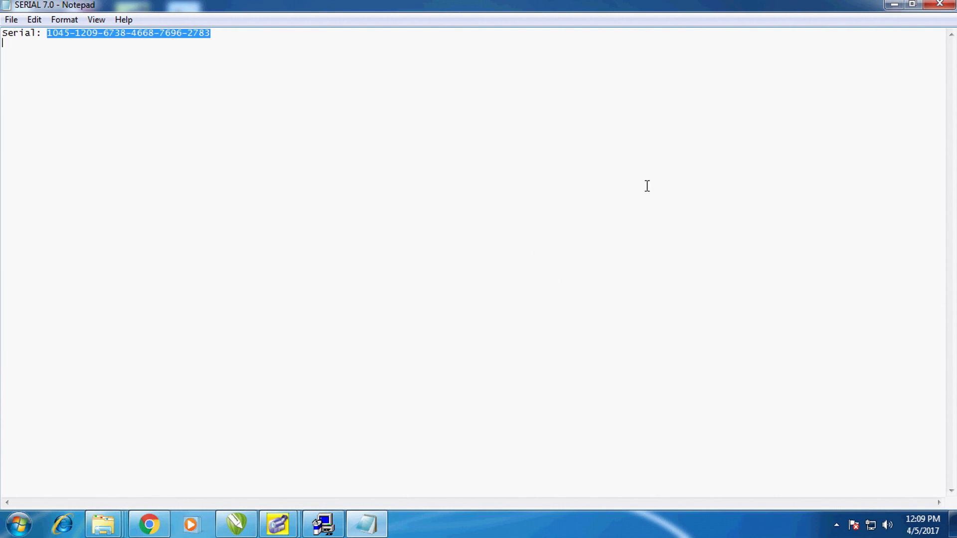
pyautogui.click(895, 5)
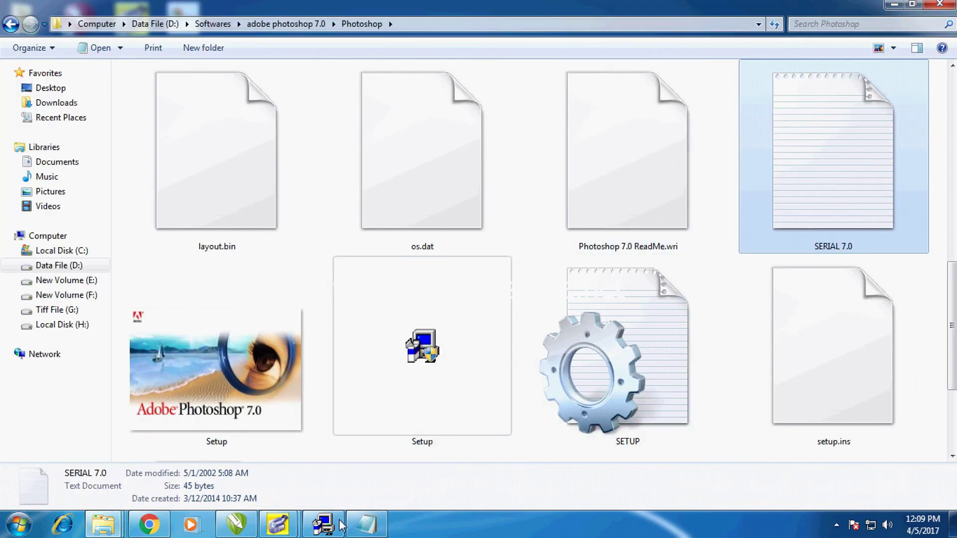
# Paste the copied serial number into Setup and confirm the registration details.
pyautogui.click(340, 526)
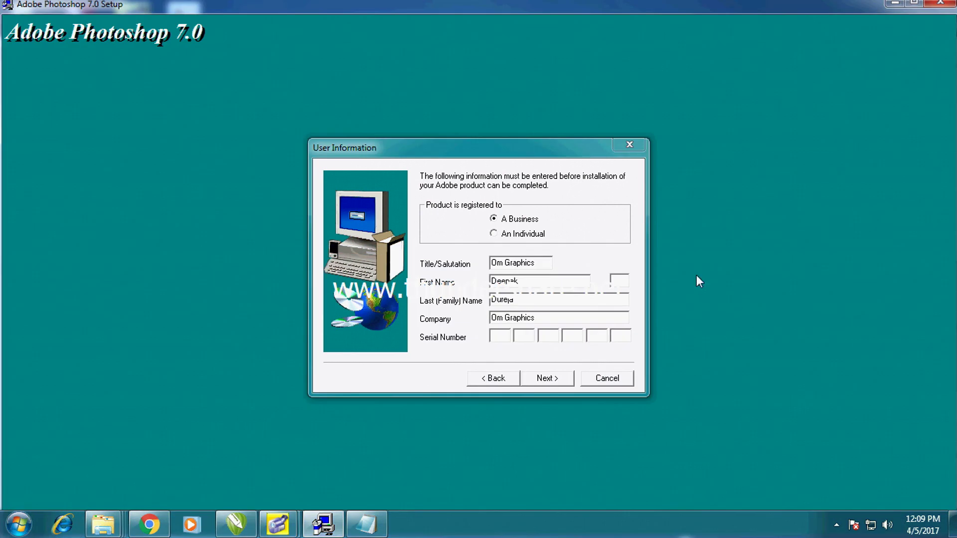
pyautogui.click(436, 345)
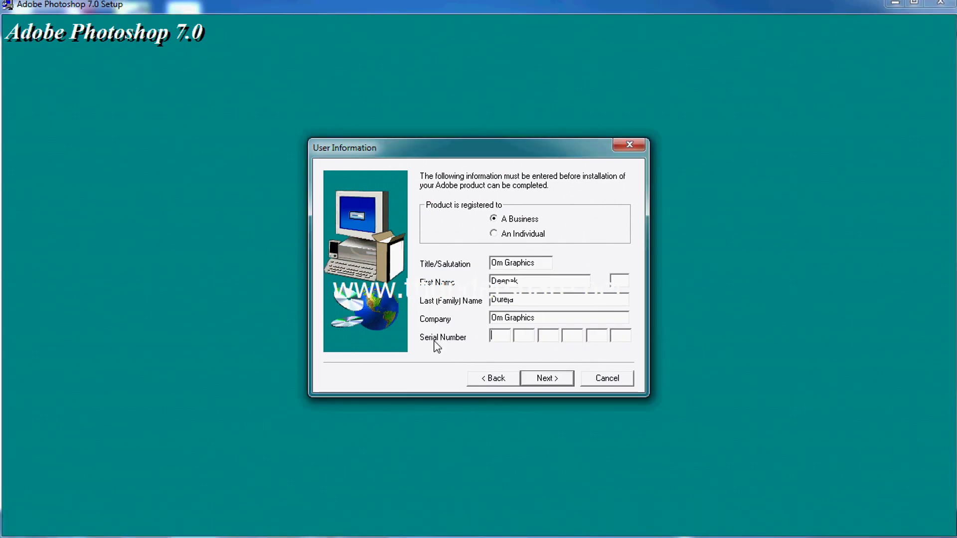
pyautogui.rightClick(498, 336)
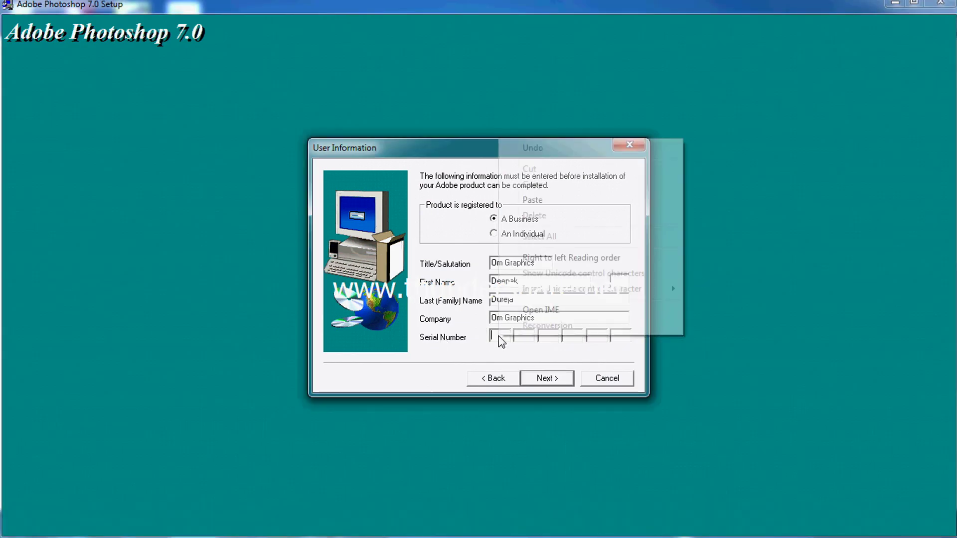
pyautogui.click(549, 200)
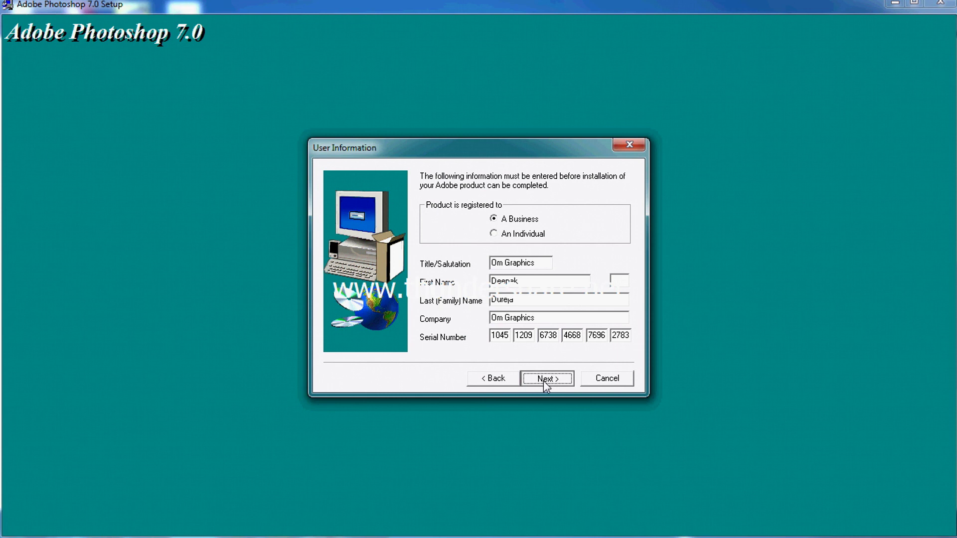
pyautogui.click(545, 381)
pyautogui.click(434, 329)
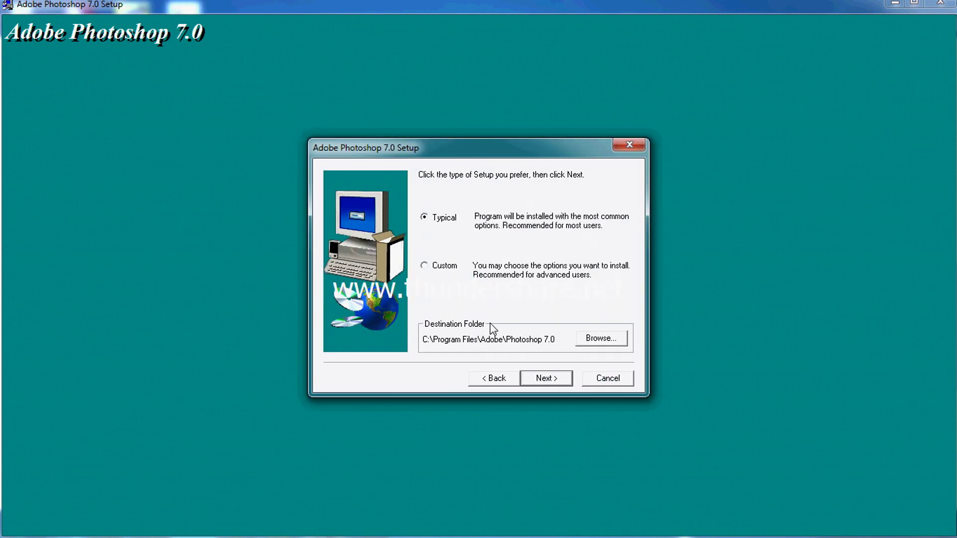
# Accept the Typical install and default file types, then start copying files.
pyautogui.click(548, 378)
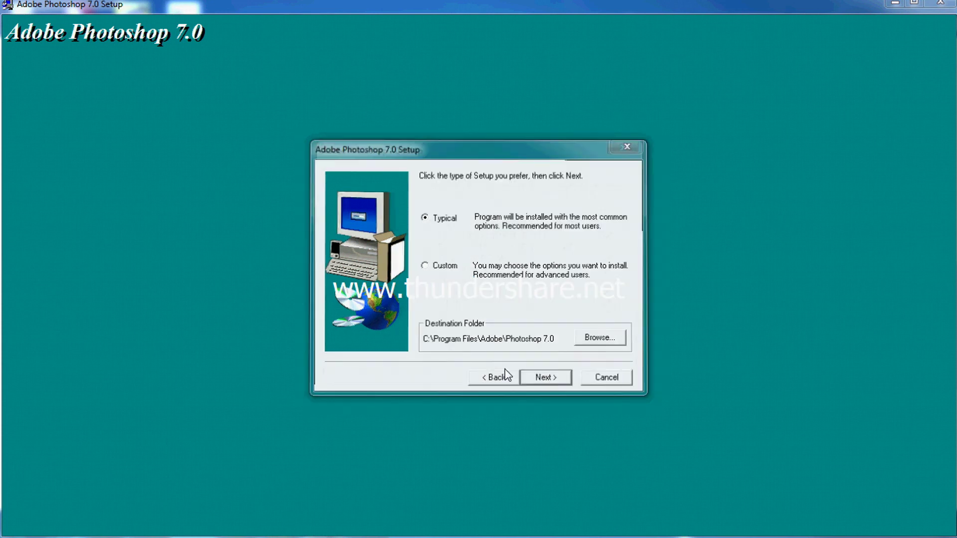
pyautogui.click(553, 383)
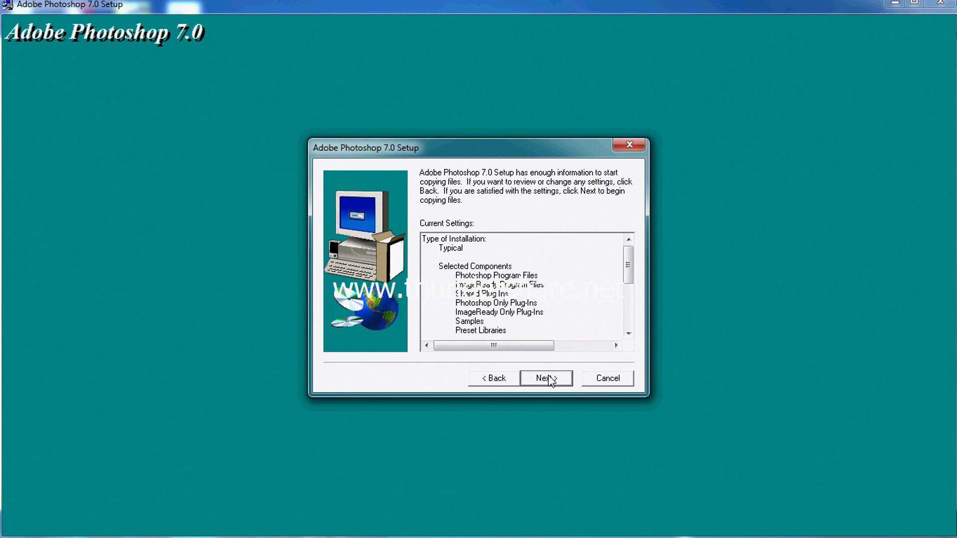
pyautogui.click(549, 380)
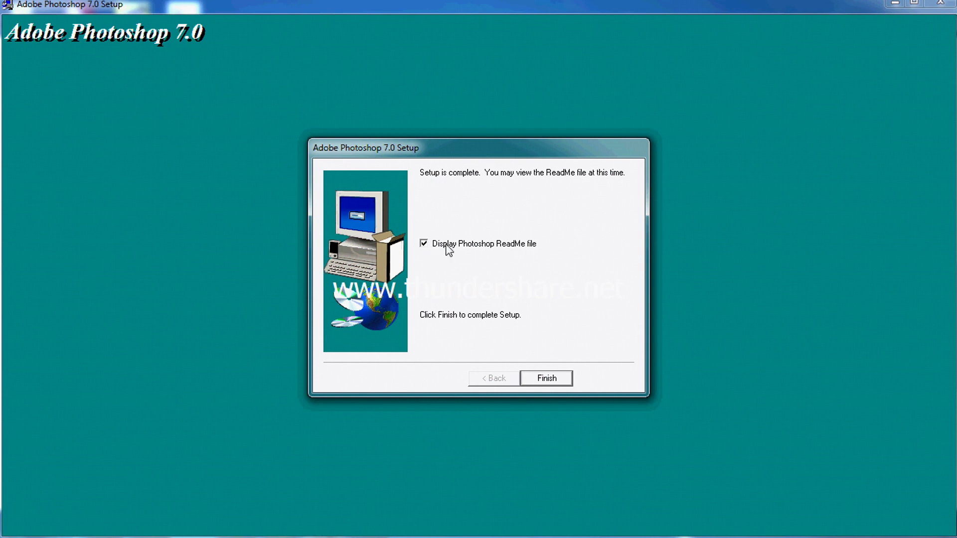
# Finish setup, close the ReadMe and thank-you message, and close the install folder window.
pyautogui.click(547, 379)
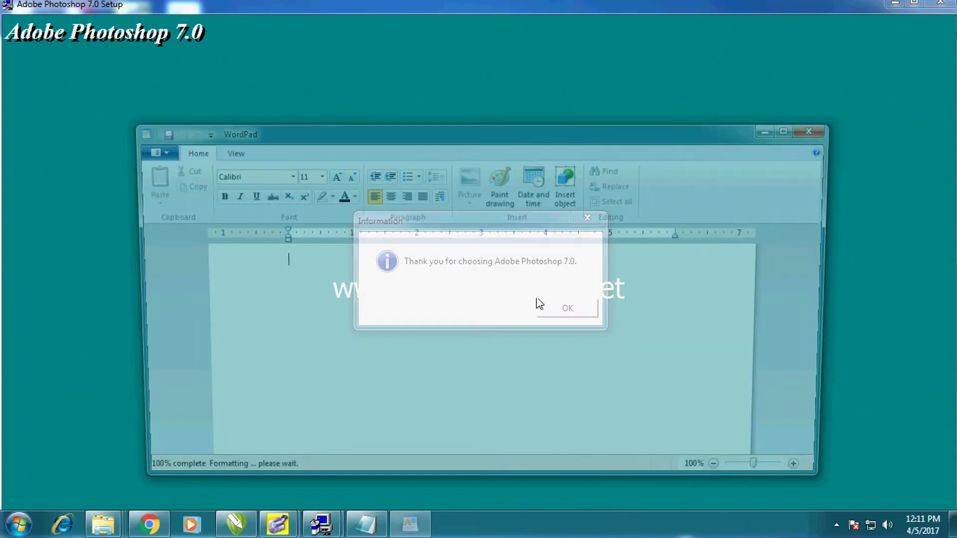
pyautogui.click(811, 133)
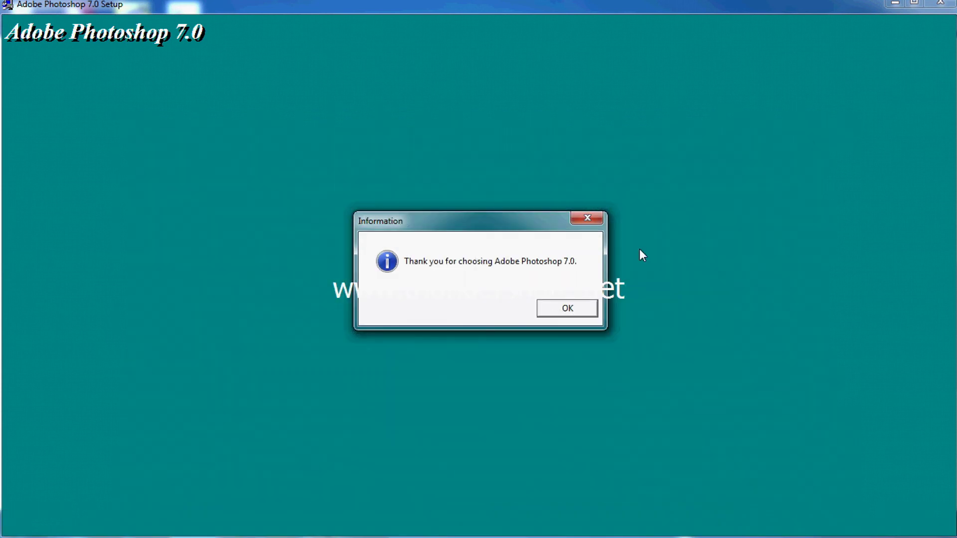
pyautogui.click(577, 307)
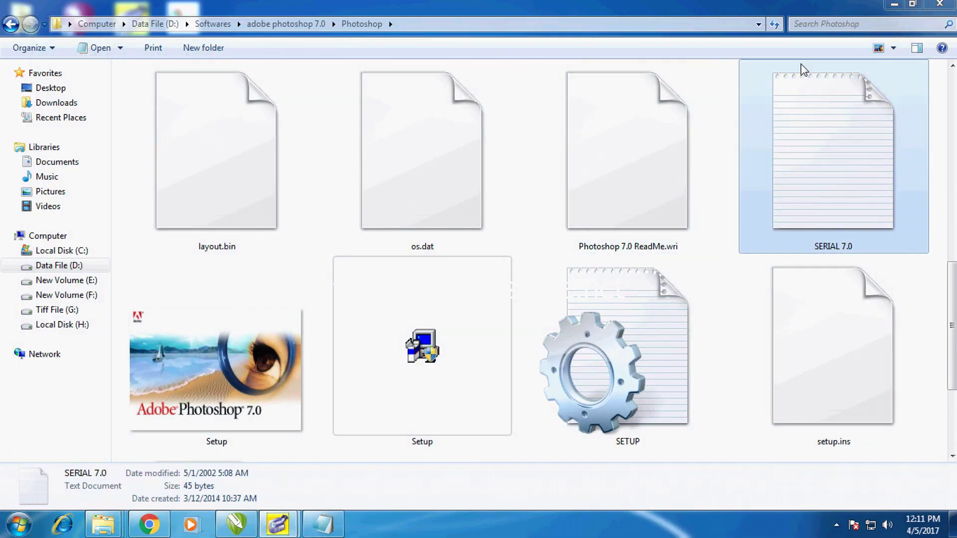
pyautogui.click(938, 9)
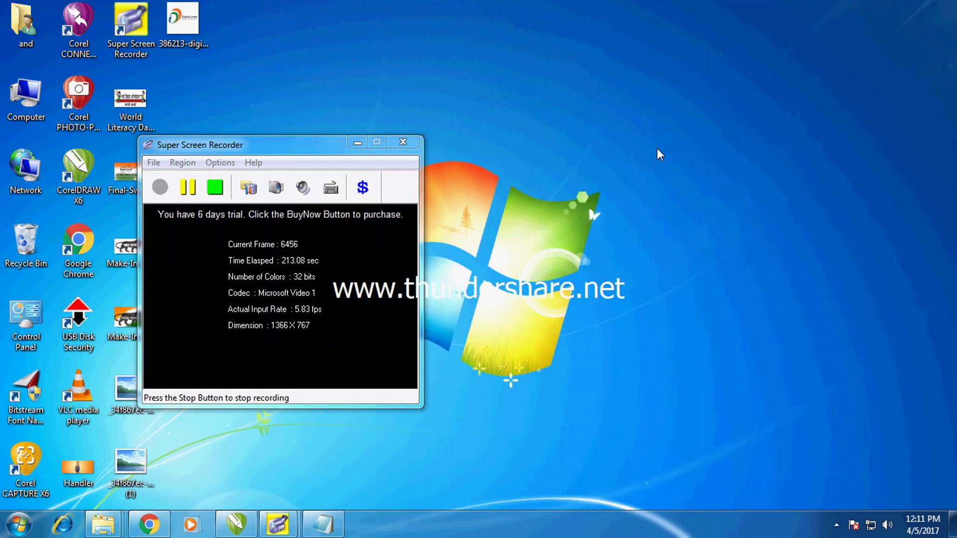
# Refresh the desktop a couple of times.
pyautogui.rightClick(657, 149)
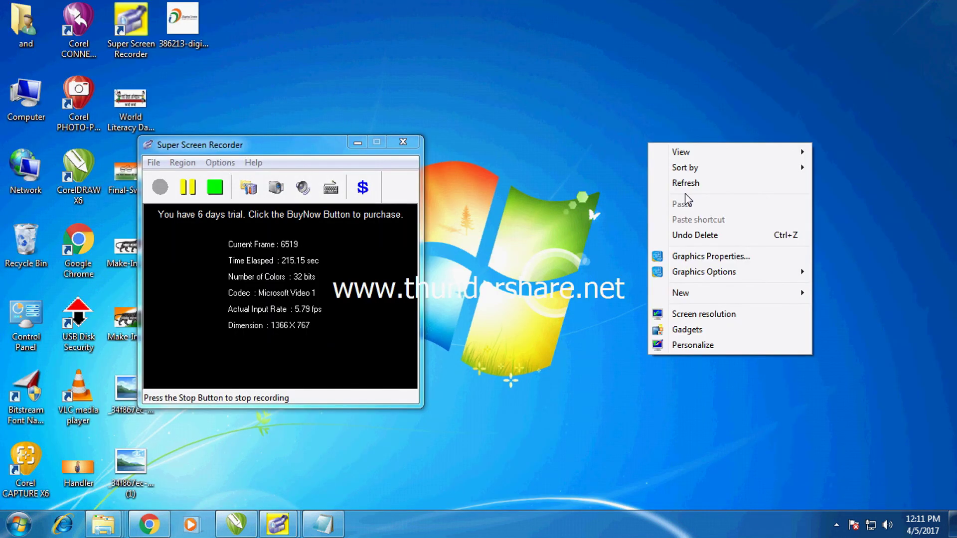
pyautogui.rightClick(696, 152)
pyautogui.click(718, 194)
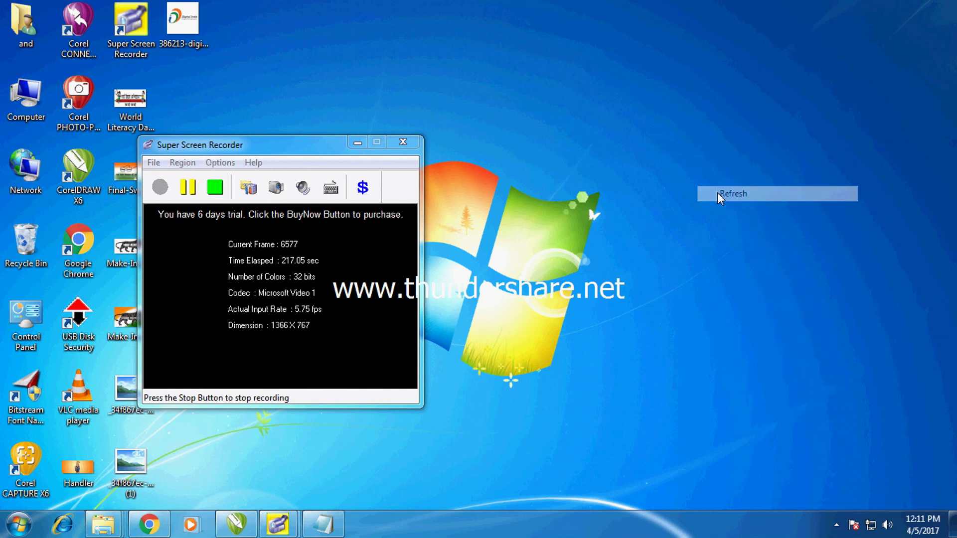
pyautogui.rightClick(718, 193)
pyautogui.click(734, 233)
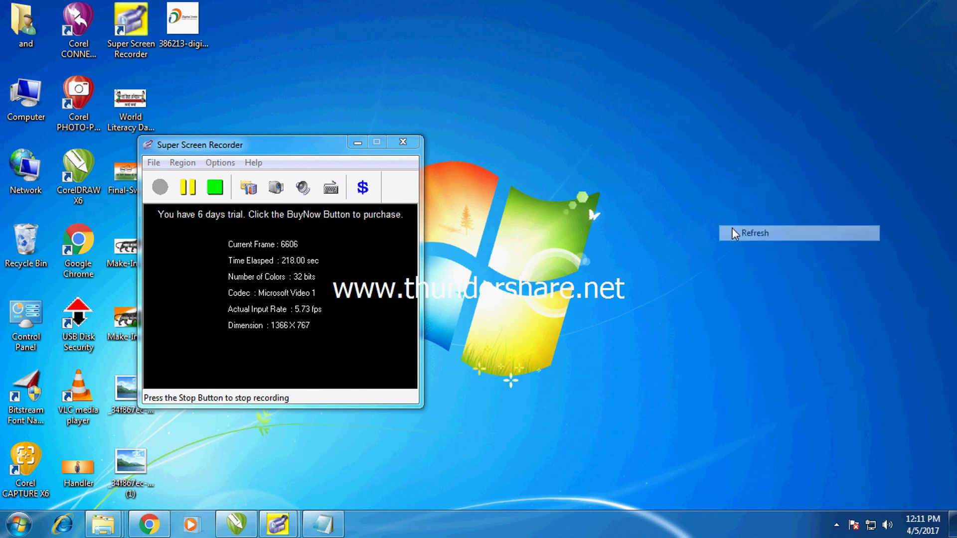
# Start Adobe Photoshop 7.0, dismiss the scratch-disk warning, then minimize it.
pyautogui.press('super')
pyautogui.moveTo(75, 195)
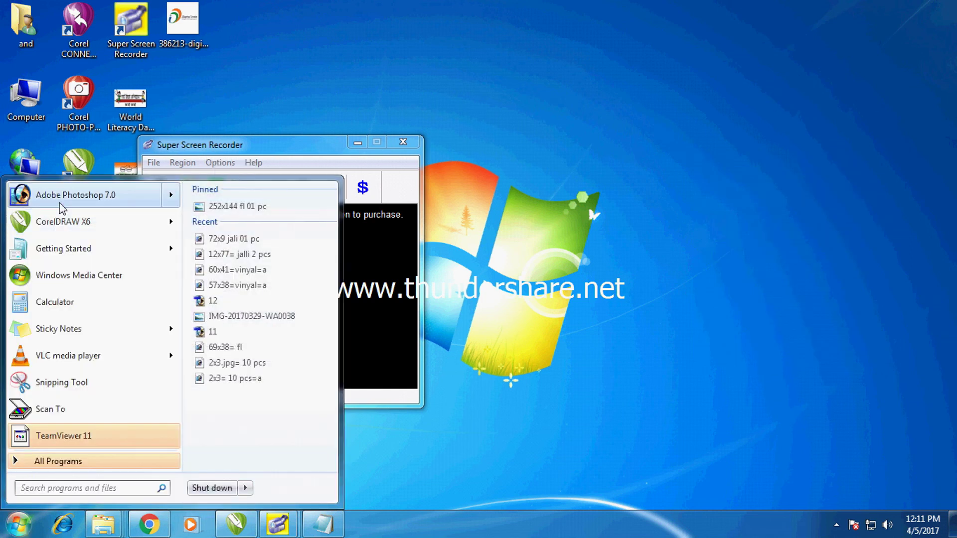
pyautogui.click(59, 202)
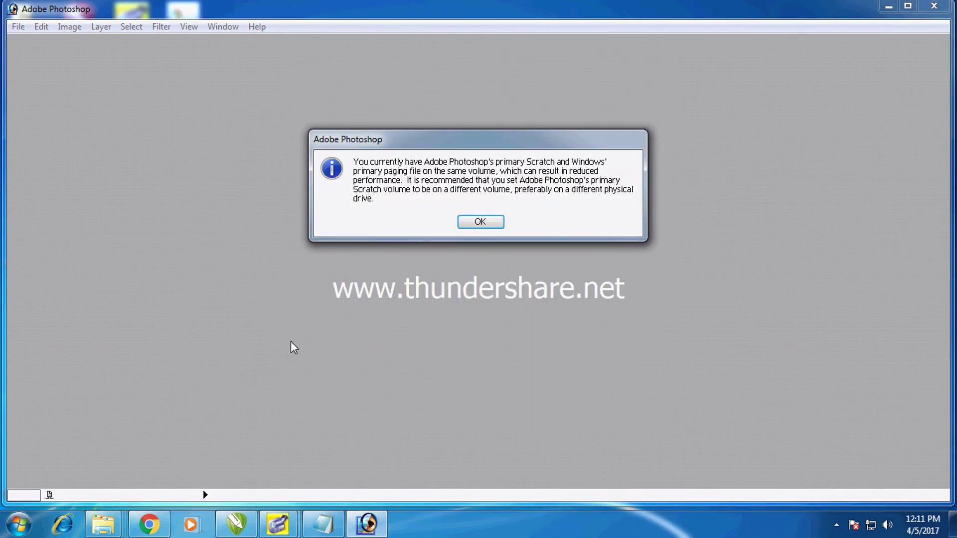
pyautogui.click(472, 225)
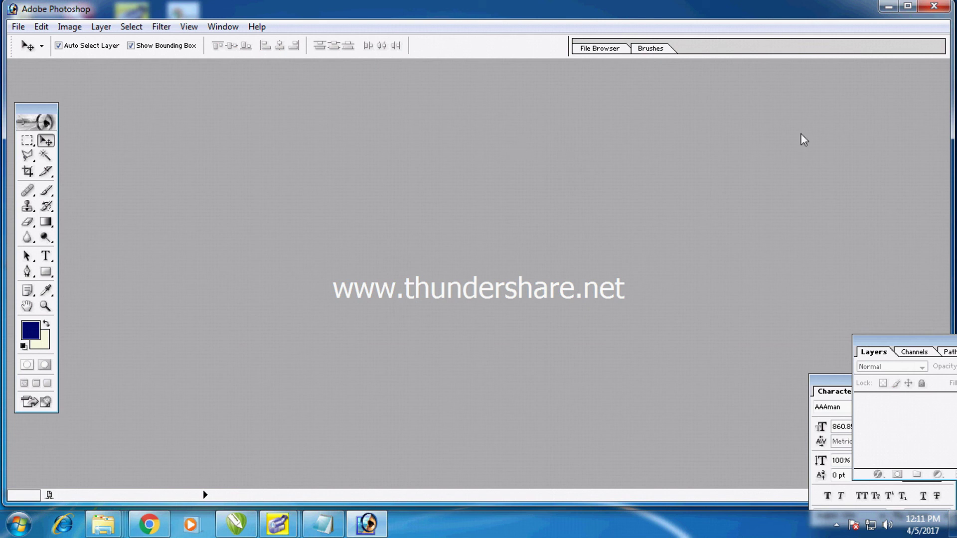
pyautogui.click(890, 11)
pyautogui.rightClick(792, 140)
pyautogui.click(818, 180)
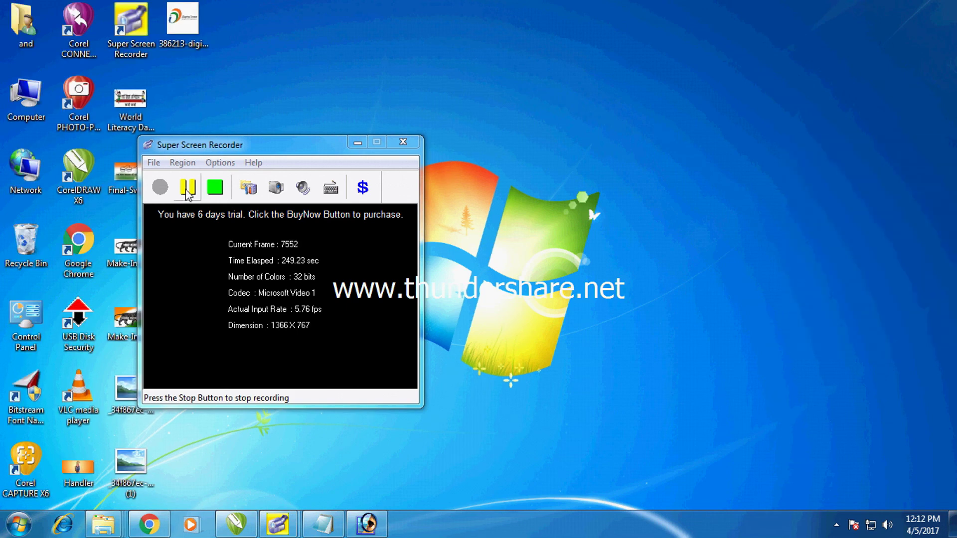